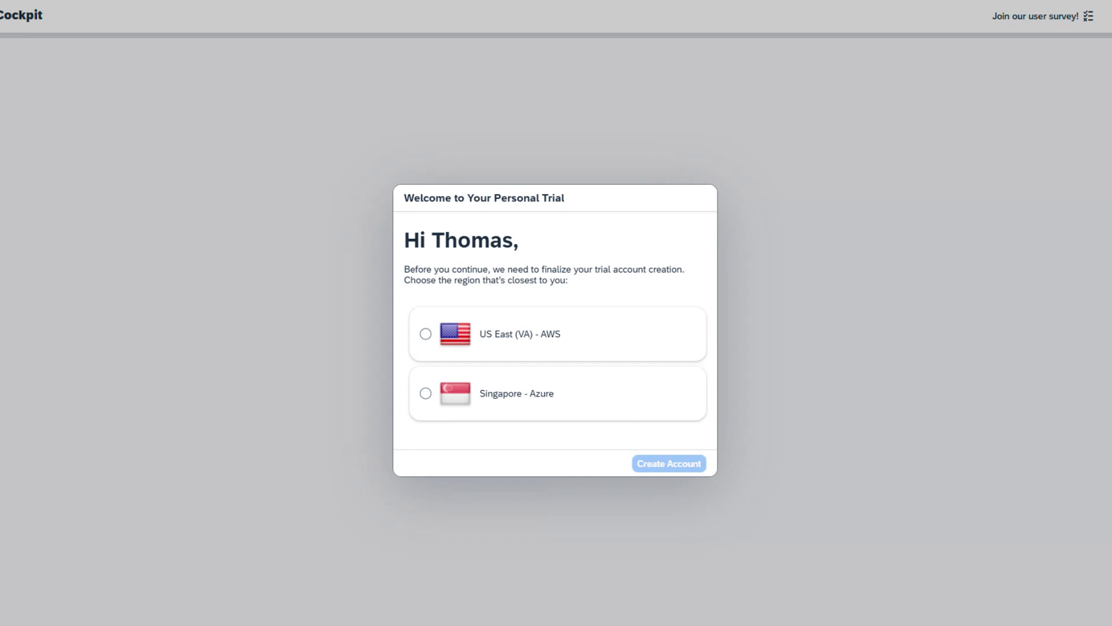
- Create the trial account in the US East (VA) - AWS region and continue to the subaccount
{"action": "left_click", "coordinate": [552, 349]}
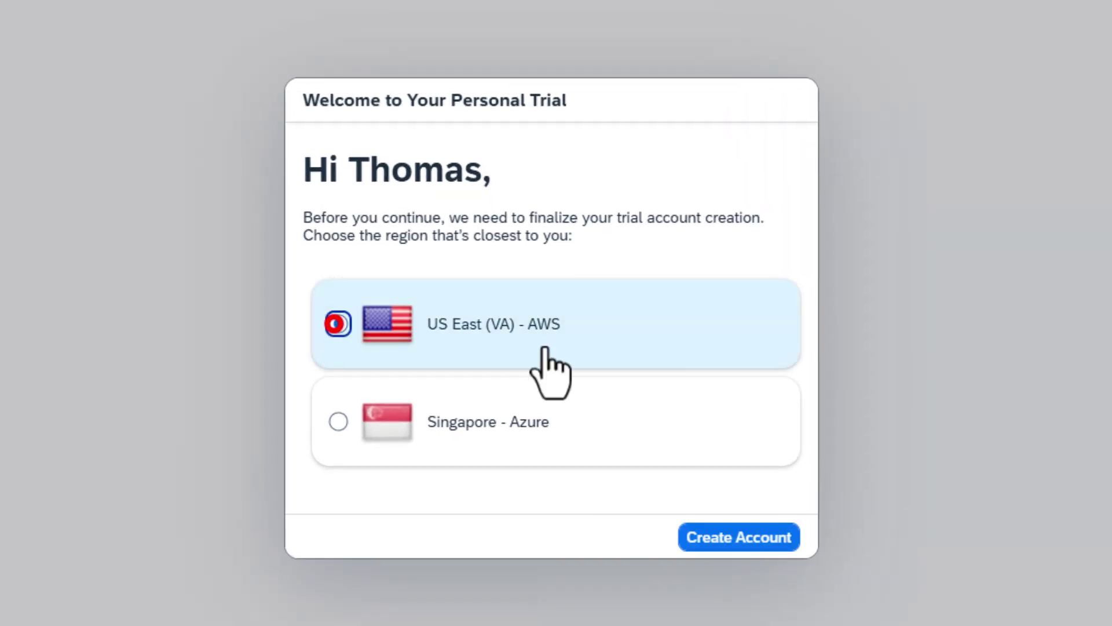
{"action": "left_click", "coordinate": [752, 536]}
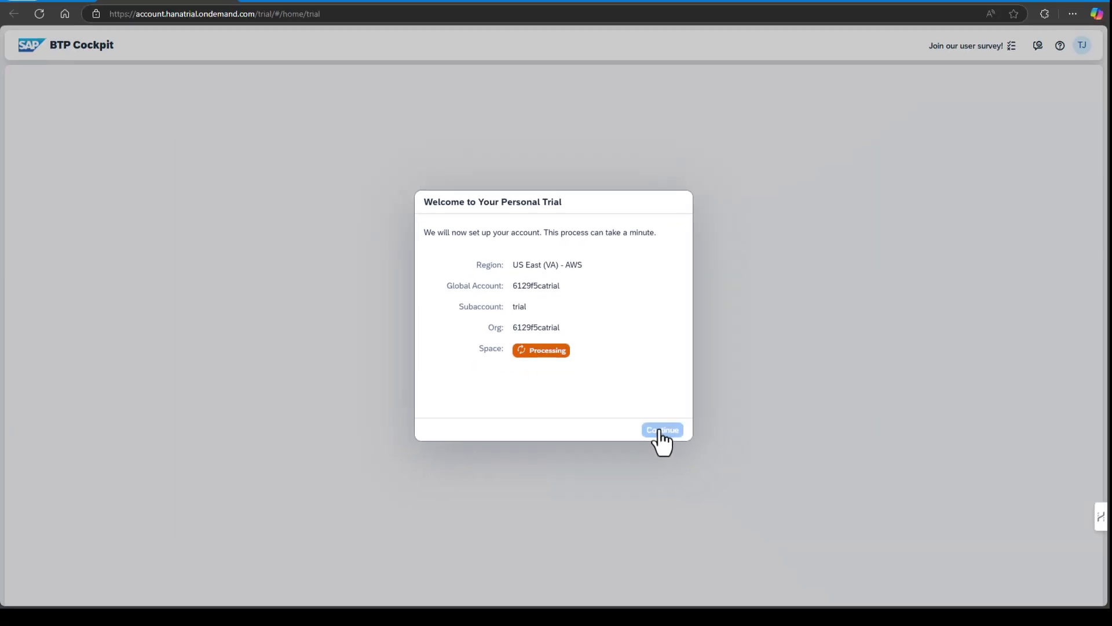
{"action": "left_click", "coordinate": [661, 431]}
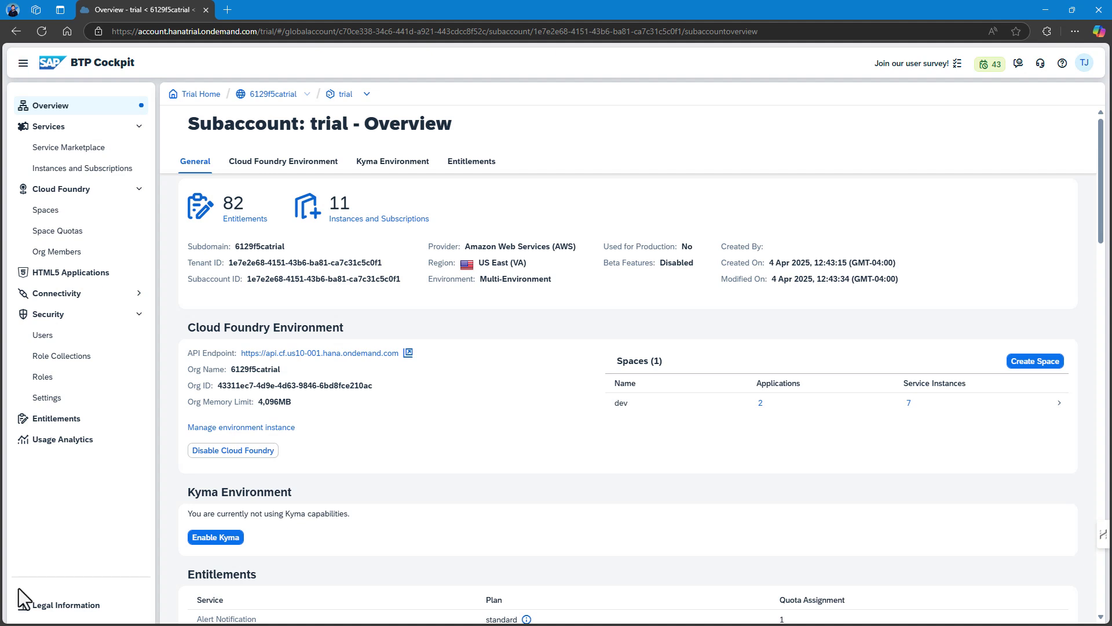
- Open the trial subaccount's Instances and Subscriptions page from the Services sidebar
{"action": "left_click", "coordinate": [97, 177]}
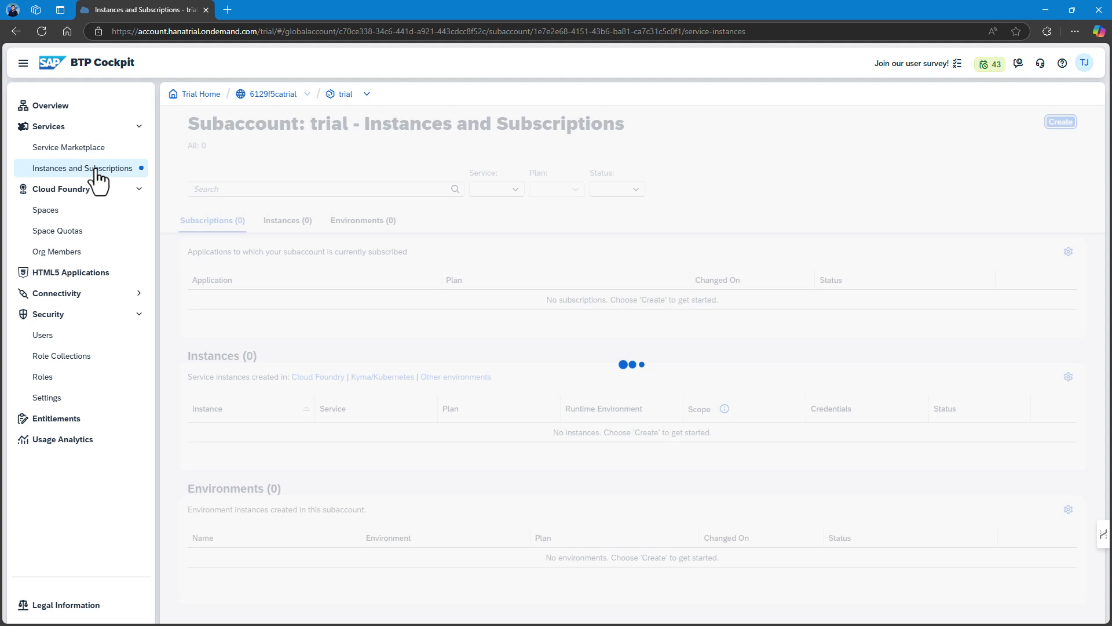